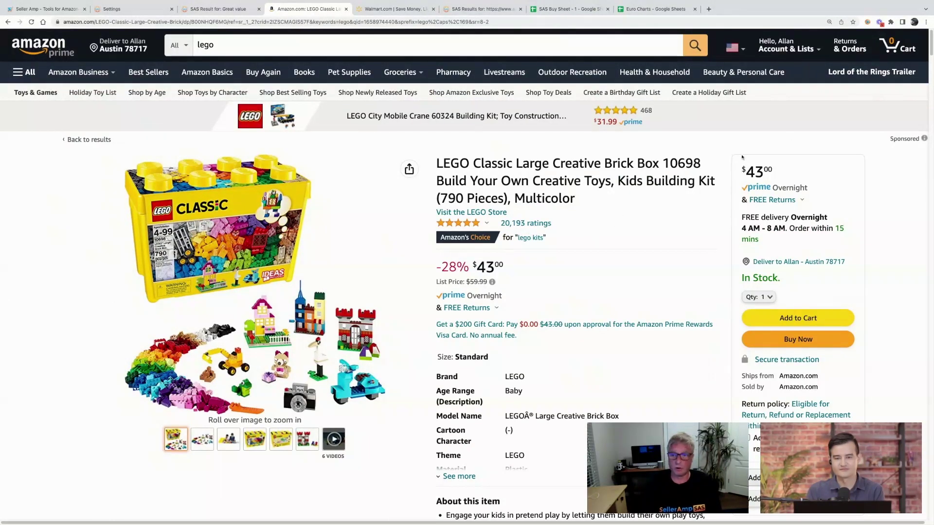
Bring up the SellerAmp extension on the Amazon page of the LEGO Classic Brick Box 10698 and open the product in the SAS web app
click(867, 23)
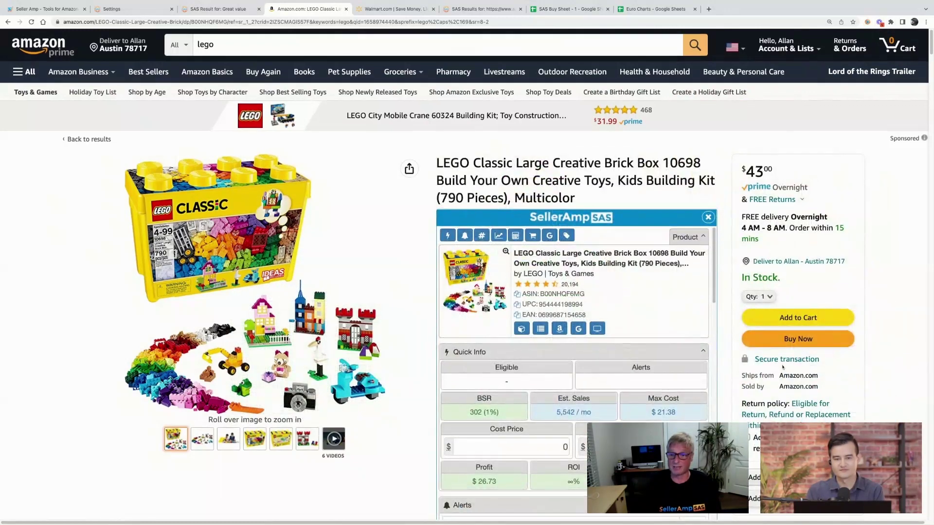
scroll(782, 369, down, 2)
scroll(783, 368, down, 3)
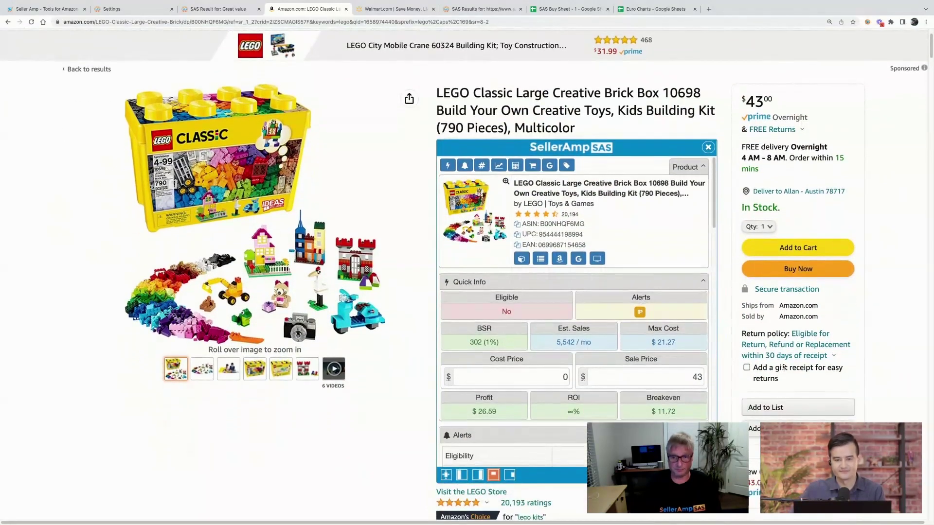
scroll(759, 283, up, 2)
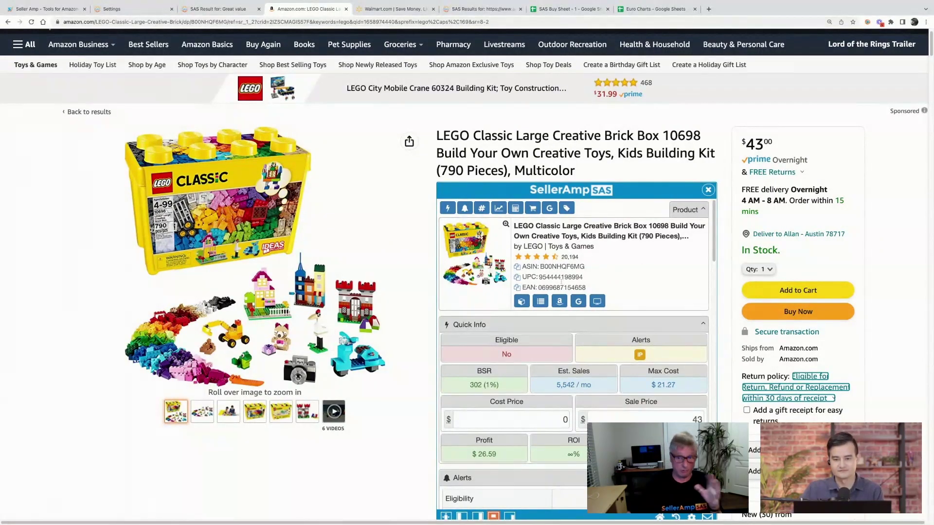
scroll(561, 281, down, 1)
mouse_move(524, 268)
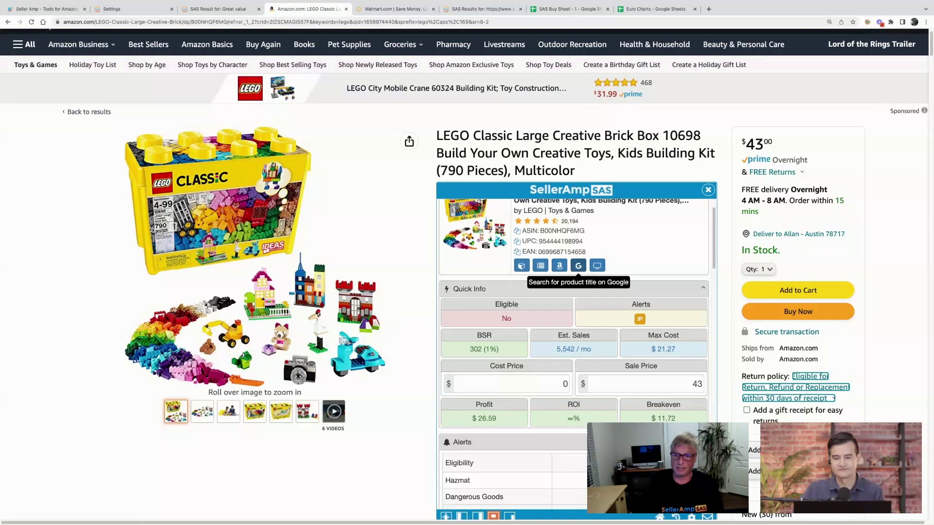
click(597, 266)
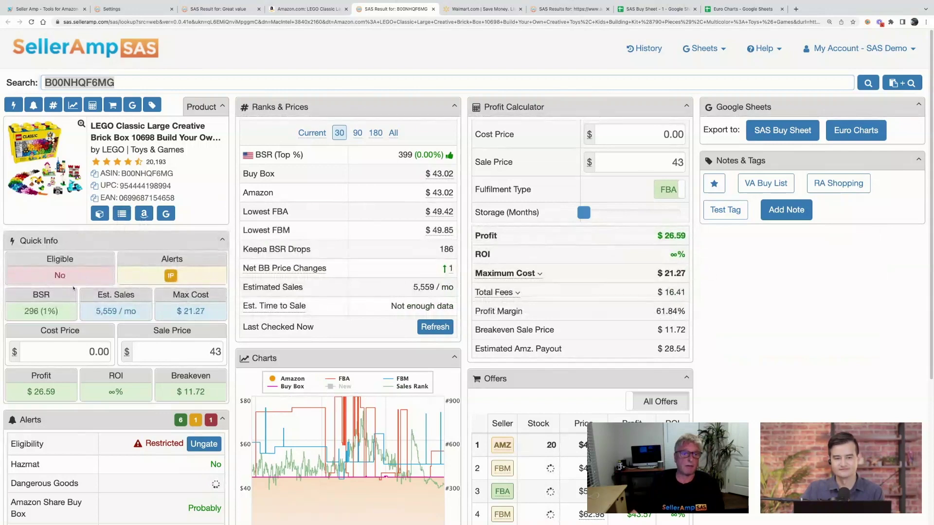
Examine the LEGO set's quick info and alerts, including eligibility, hazmat, Buy Box sharing, private label and IP analysis
scroll(74, 289, down, 1)
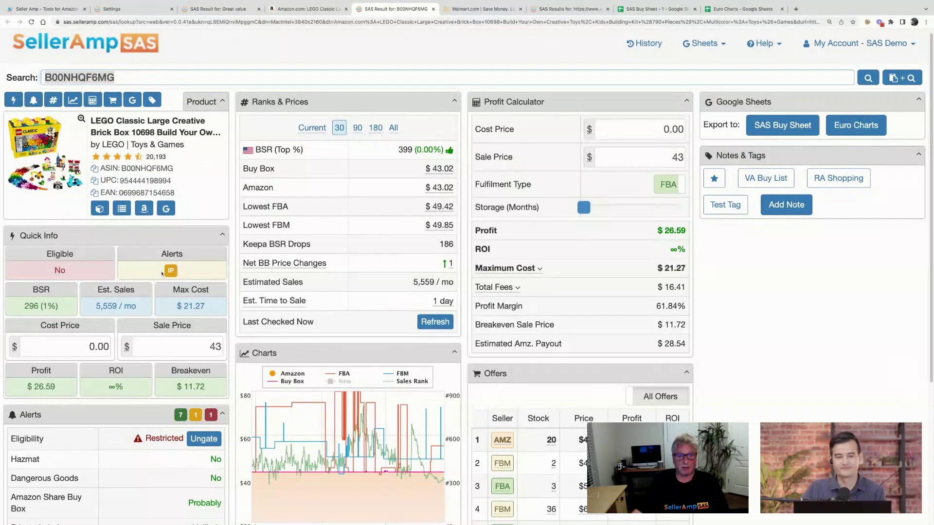
scroll(145, 401, down, 2)
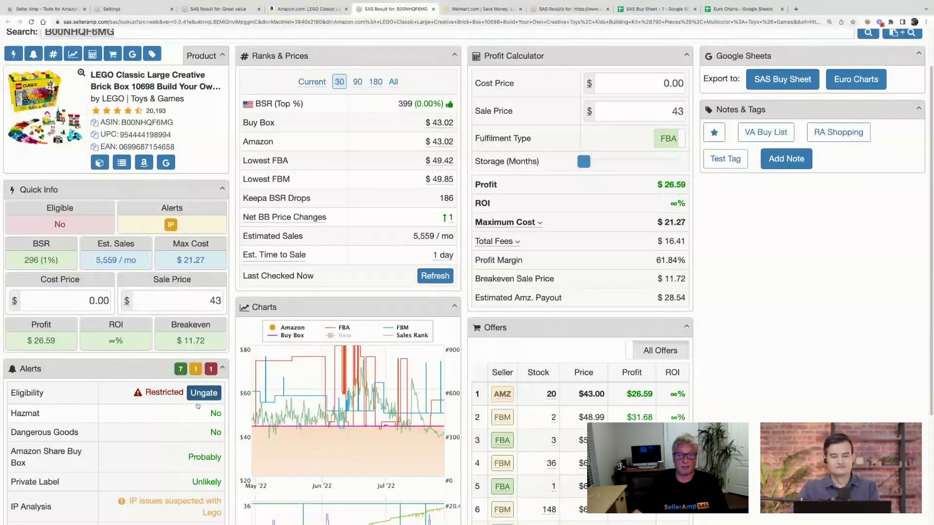
scroll(161, 406, down, 1)
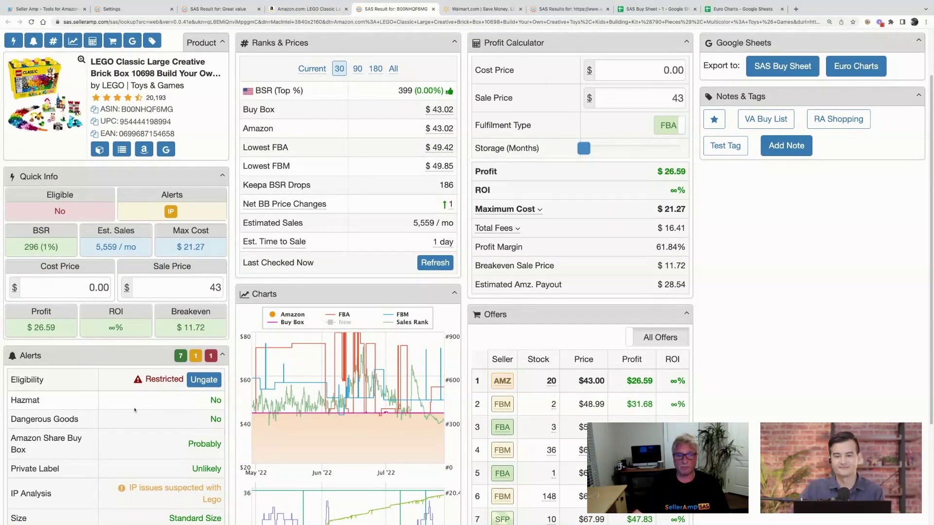
scroll(131, 446, down, 1)
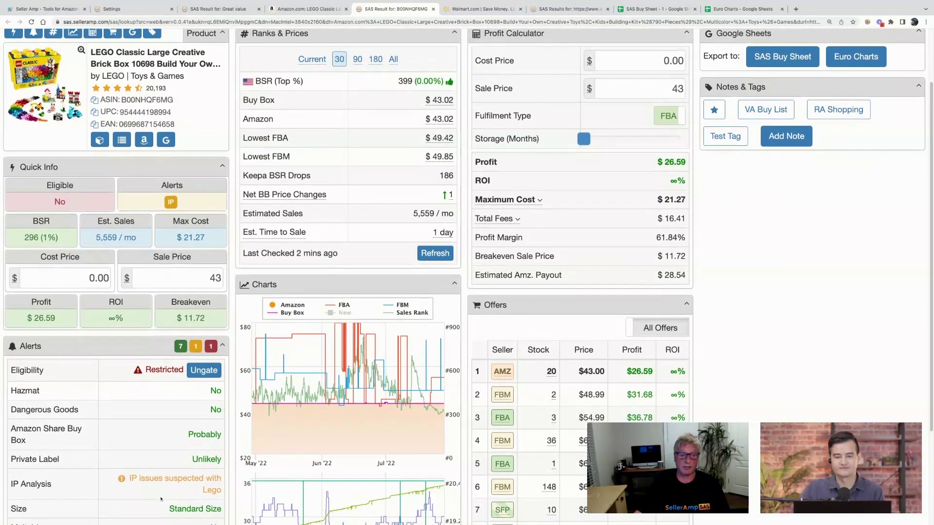
scroll(185, 498, down, 2)
scroll(160, 499, down, 3)
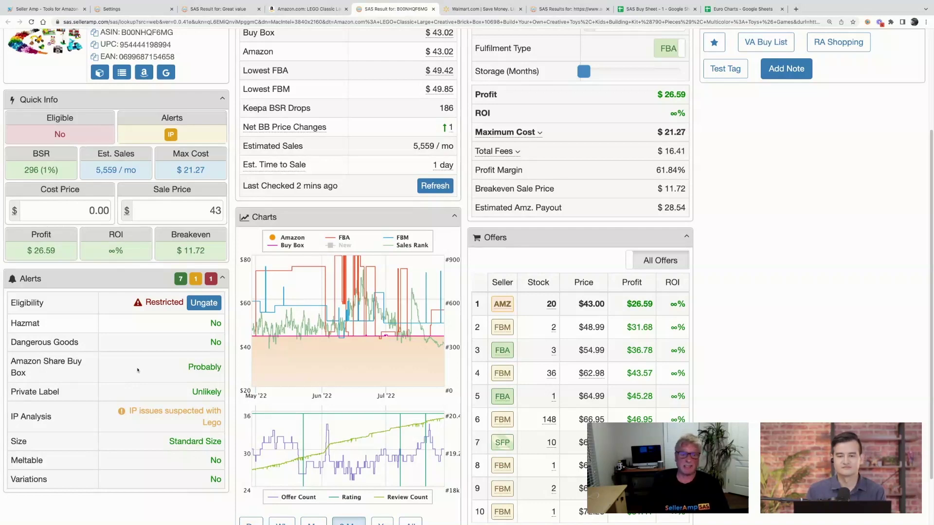
scroll(137, 366, up, 1)
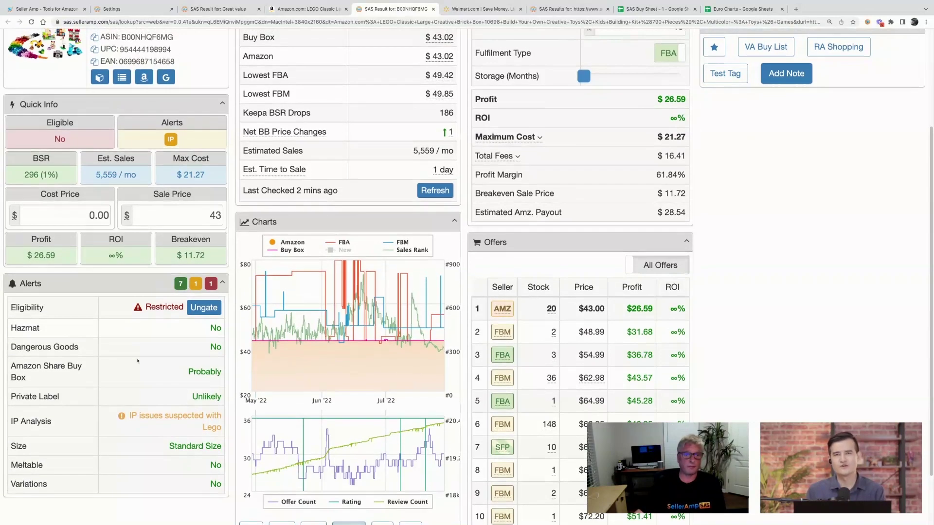
scroll(138, 361, up, 2)
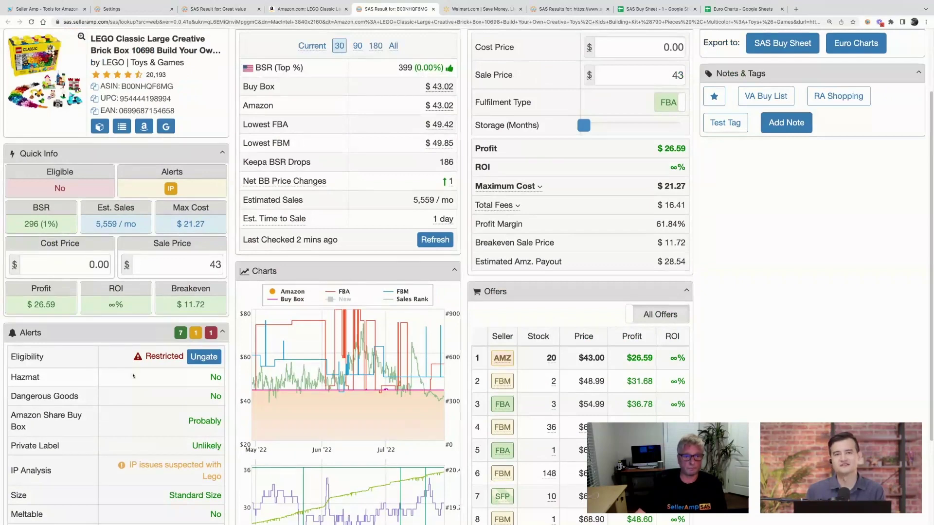
scroll(114, 396, up, 1)
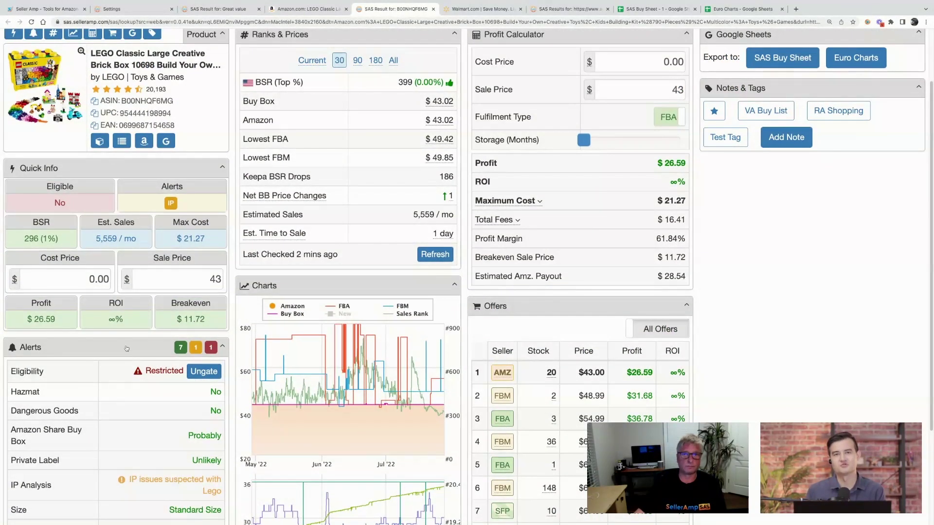
scroll(126, 346, up, 1)
scroll(150, 292, up, 2)
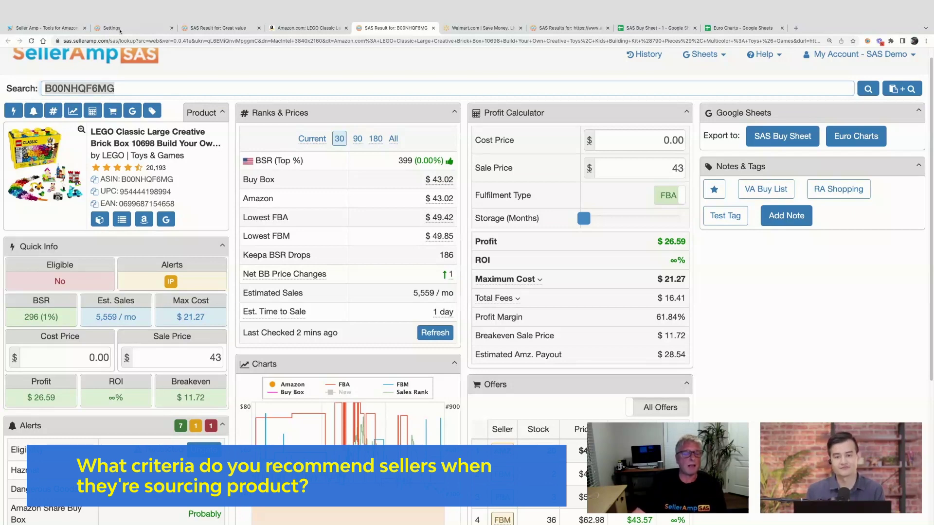
Review the Buying Criteria in the SellerAmp settings: minimum and maximum BSR, minimum profit and minimum ROI
click(119, 30)
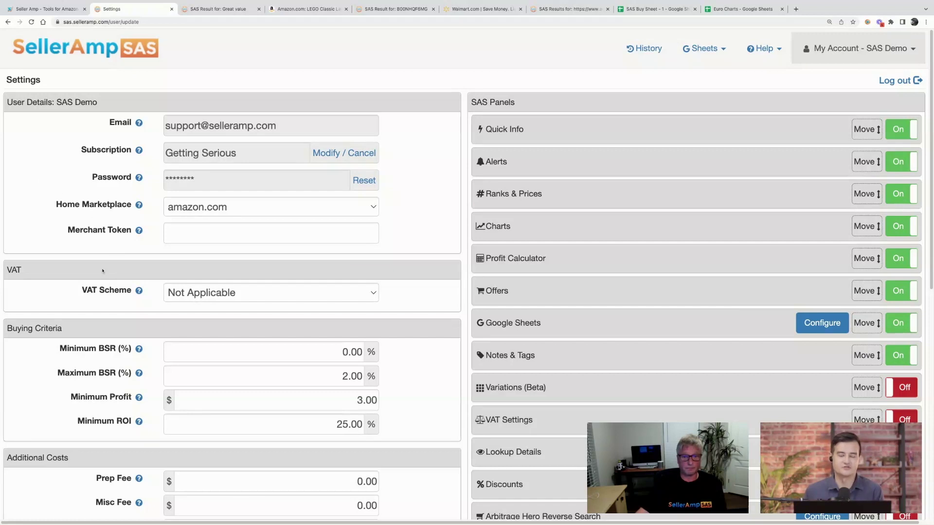
scroll(102, 271, down, 1)
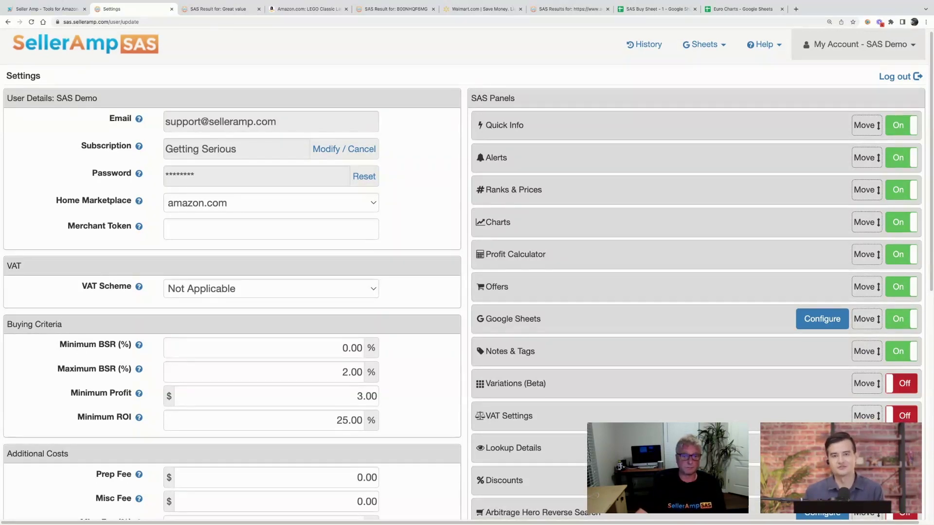
scroll(464, 274, down, 1)
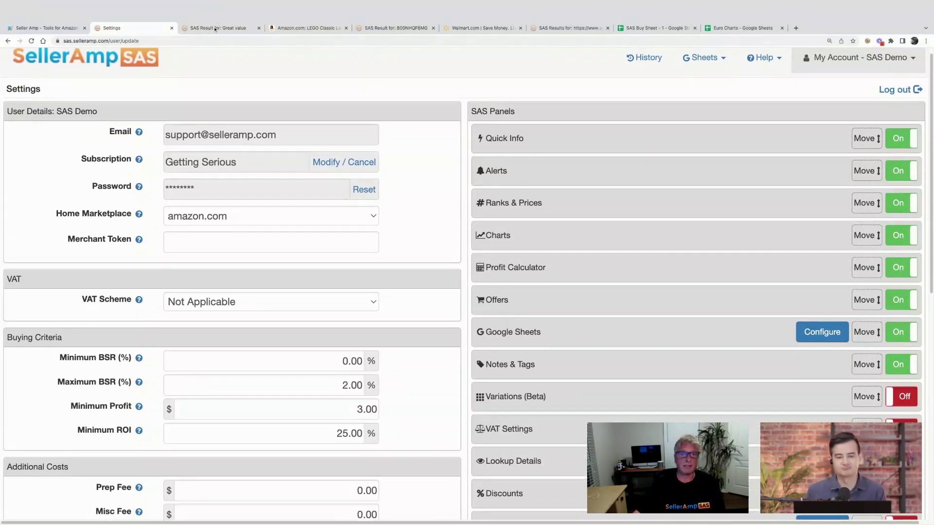
Switch to the Great Value blackberry lemonade lookup and try cost prices of $9 and $8.25
click(214, 28)
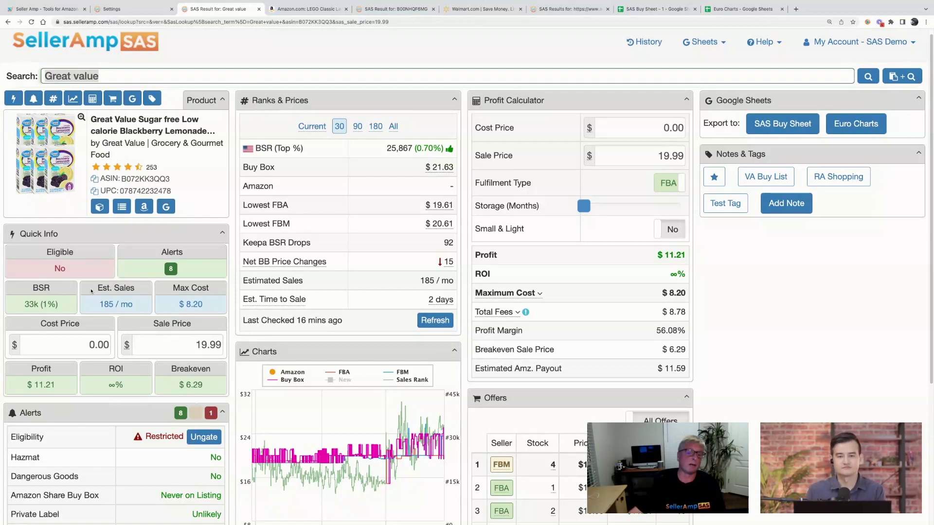
scroll(92, 291, down, 1)
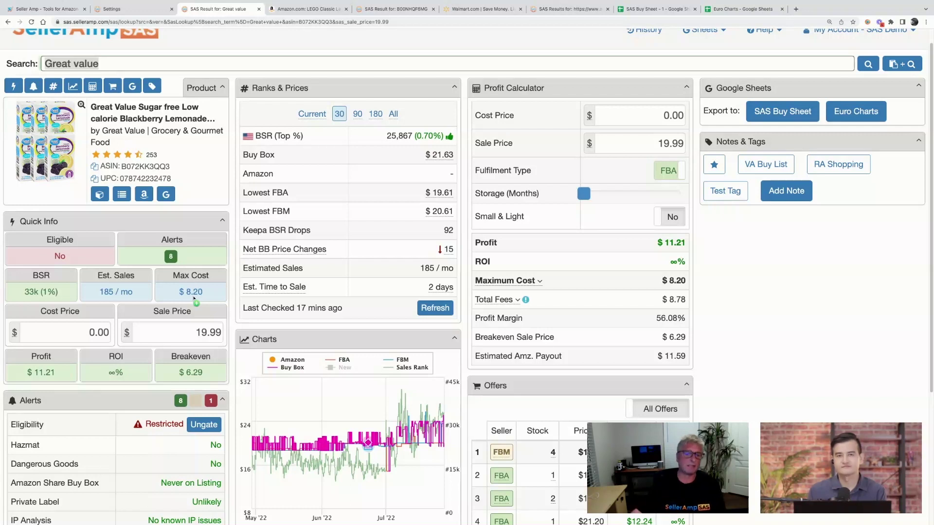
click(87, 333)
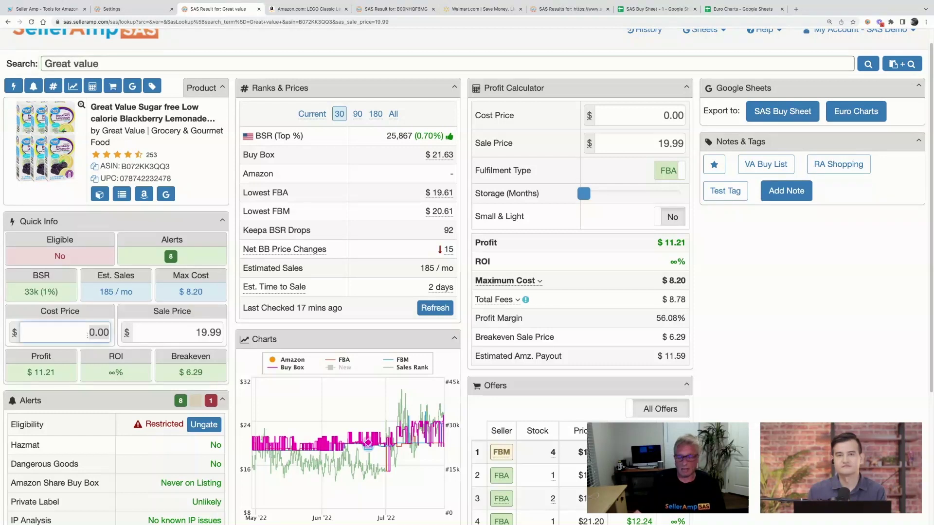
text(9)
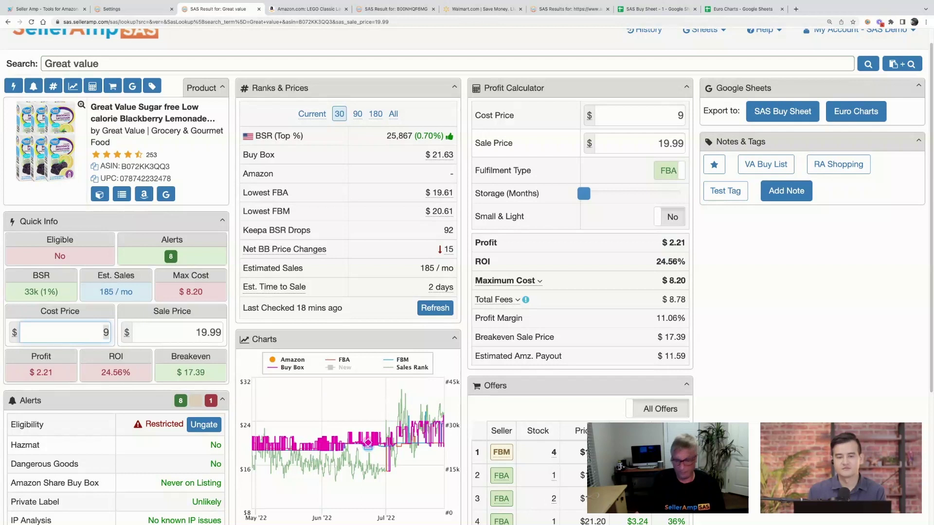
key(BackSpace)
text(8.25)
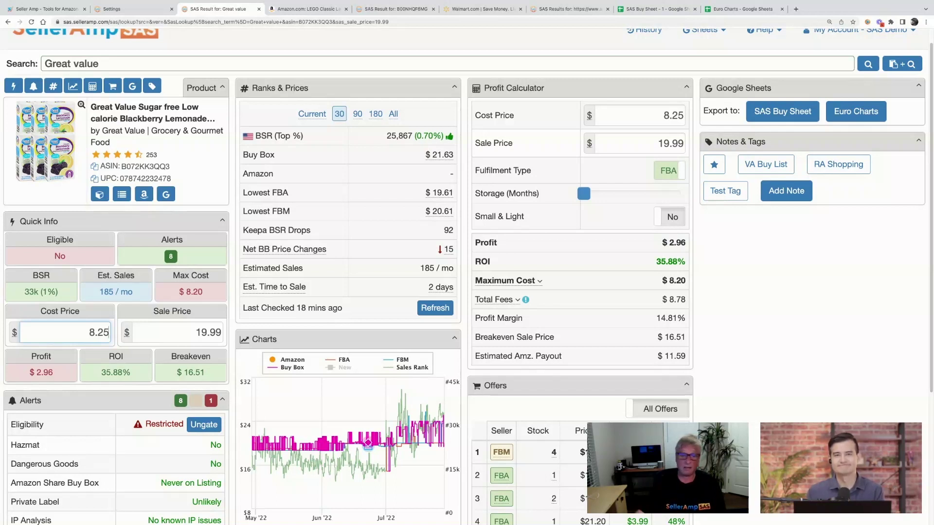
Review the competing offers and price charts for the Great Value product and set its sale price to $24.99
scroll(547, 397, down, 2)
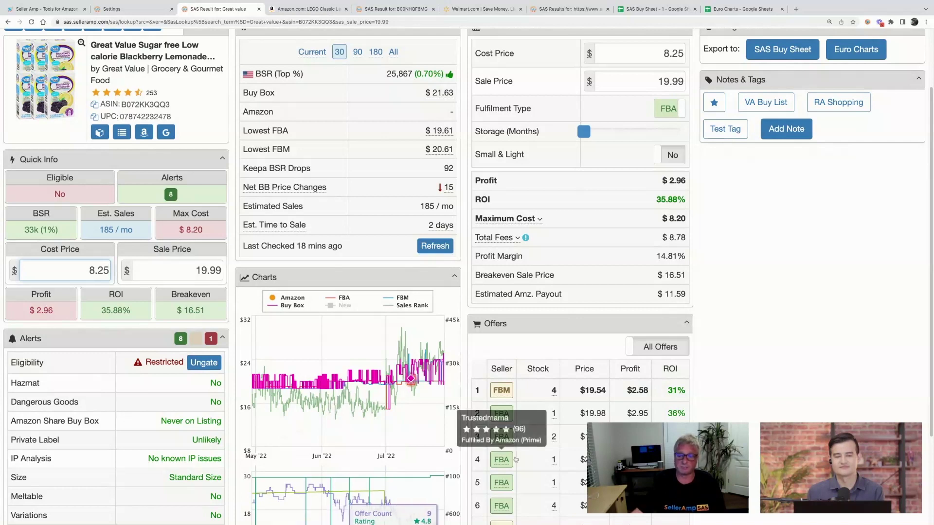
scroll(571, 441, down, 1)
scroll(569, 435, up, 1)
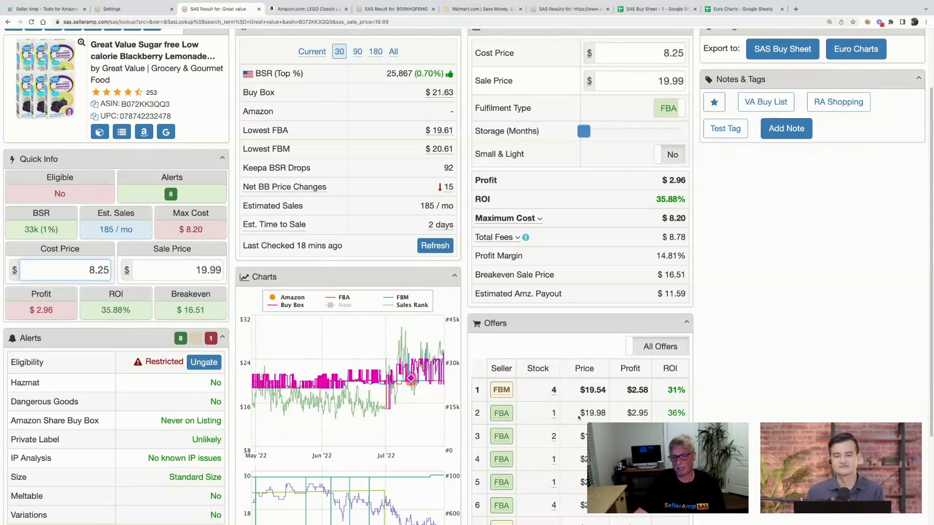
scroll(569, 418, down, 2)
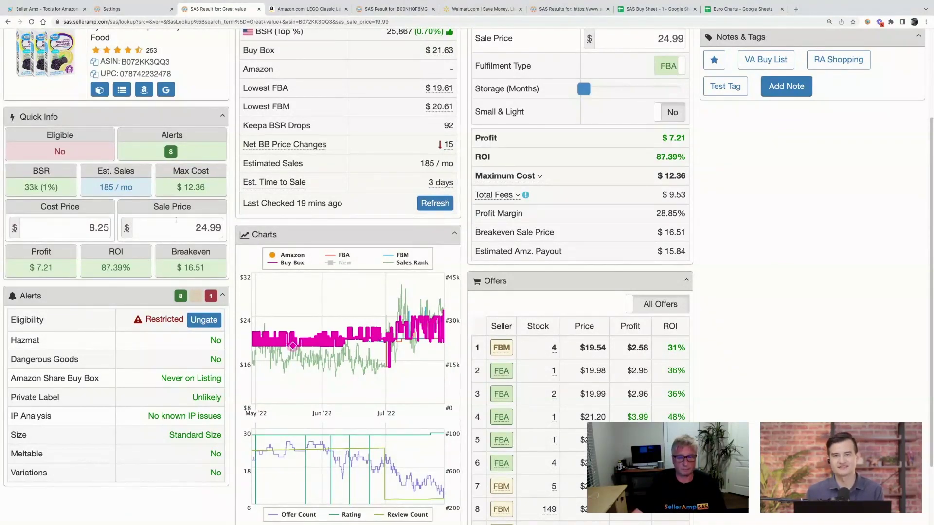
scroll(165, 235, up, 2)
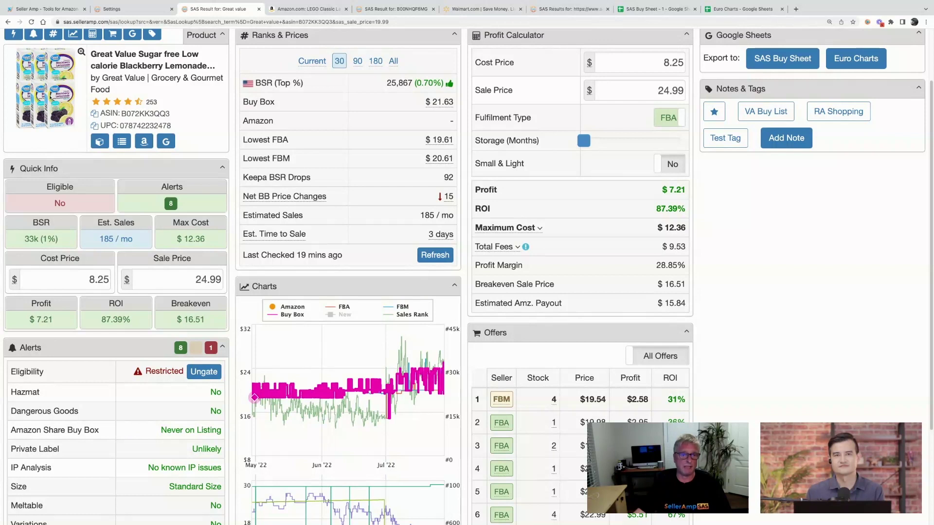
Enter the multipack calculation 6*2.49 as the Great Value product's cost price
click(73, 287)
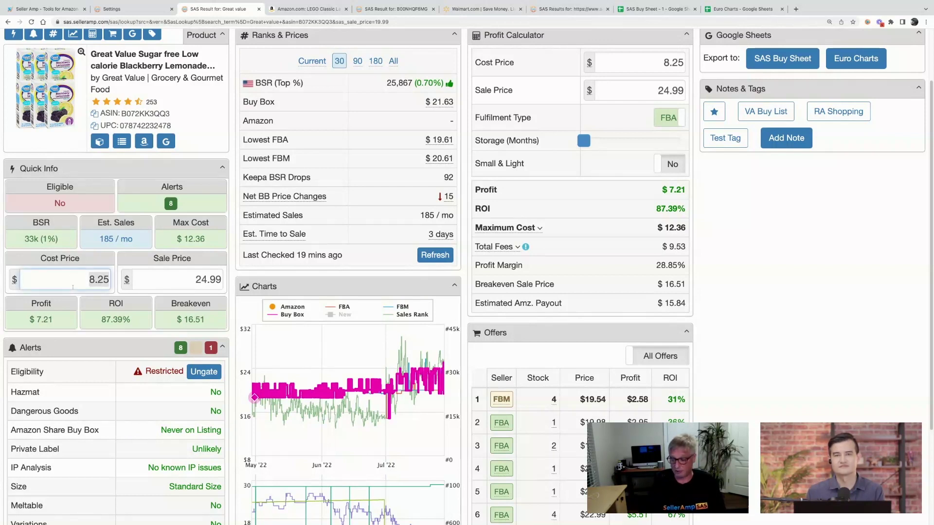
text(6*)
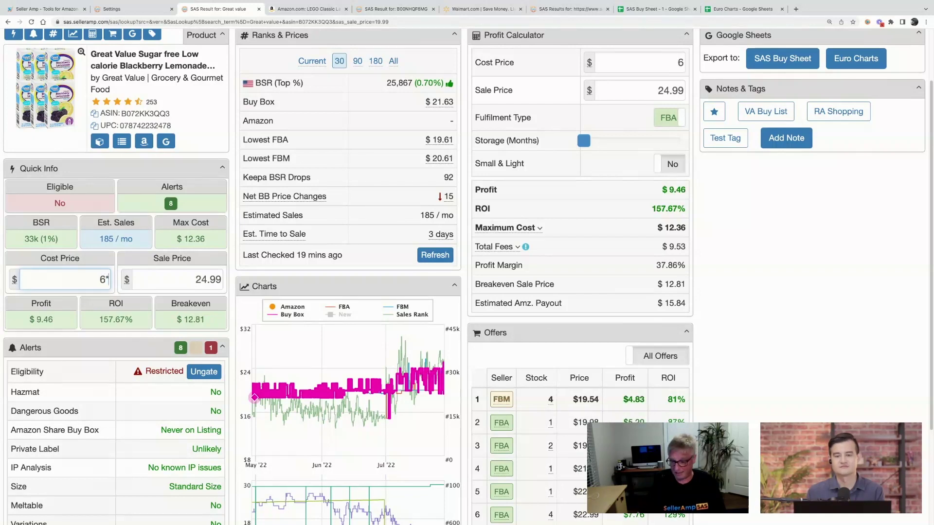
text(2.49)
key(Return)
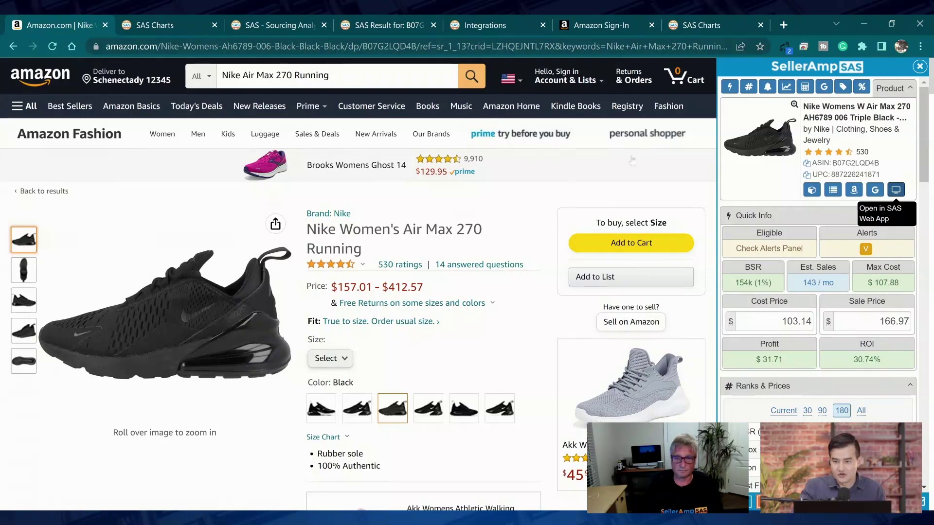
Close and reopen the SellerAmp panel on the Nike Women's Air Max 270 page, and open the shoe in the SAS web app
click(919, 66)
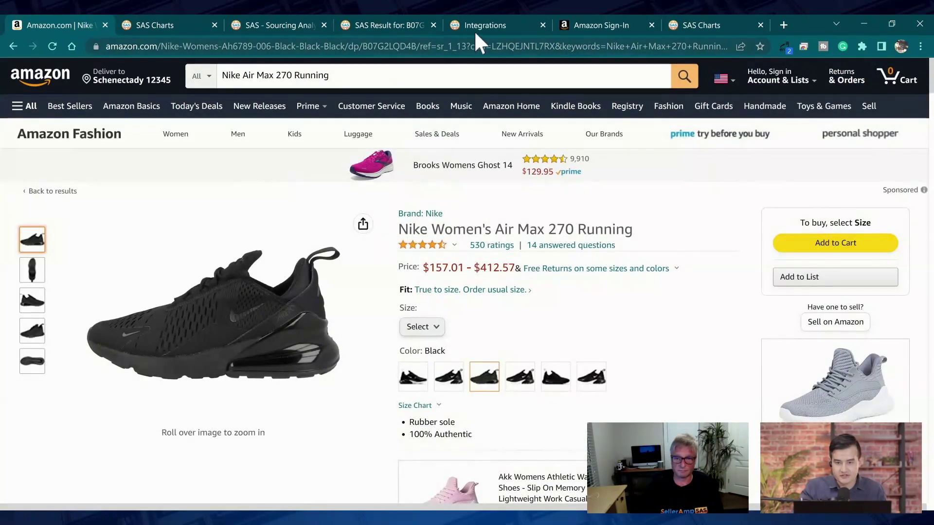
click(857, 51)
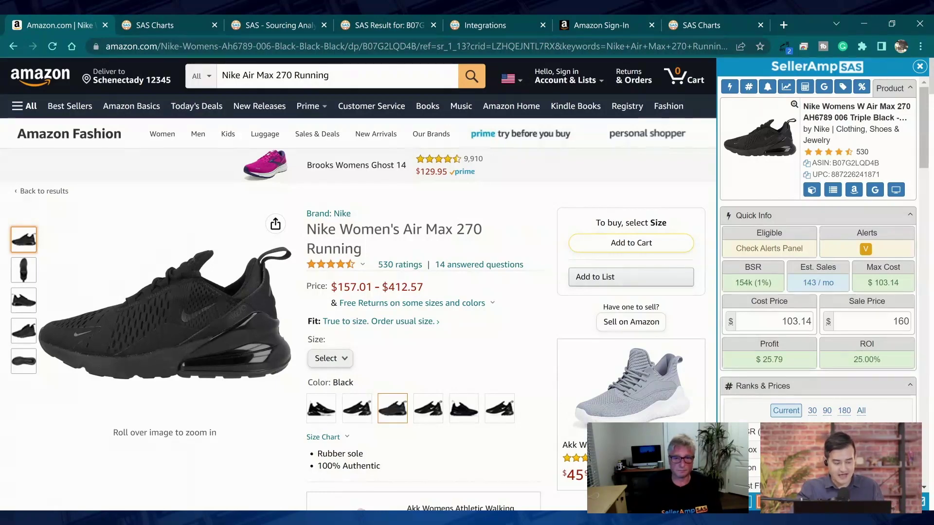
click(893, 191)
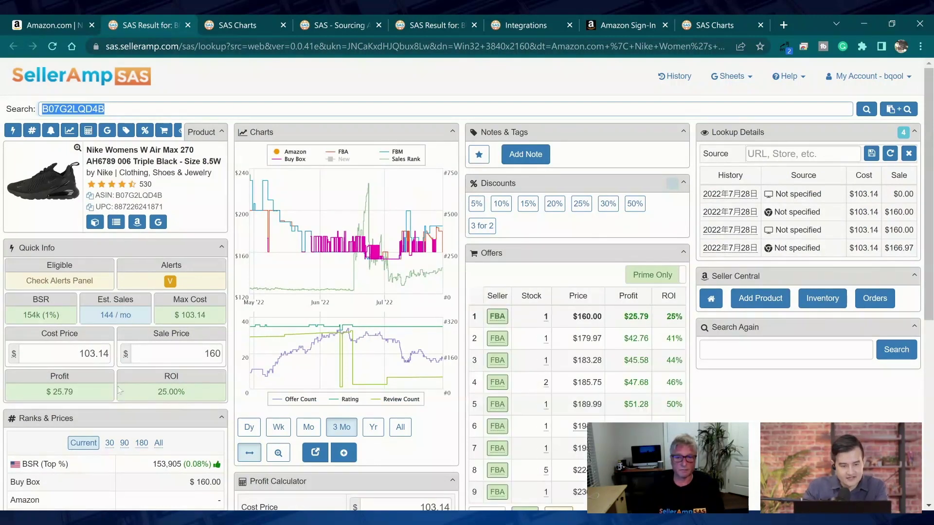
Set the Nike shoe's cost price to $100.00
scroll(120, 391, down, 1)
scroll(120, 391, down, 1)
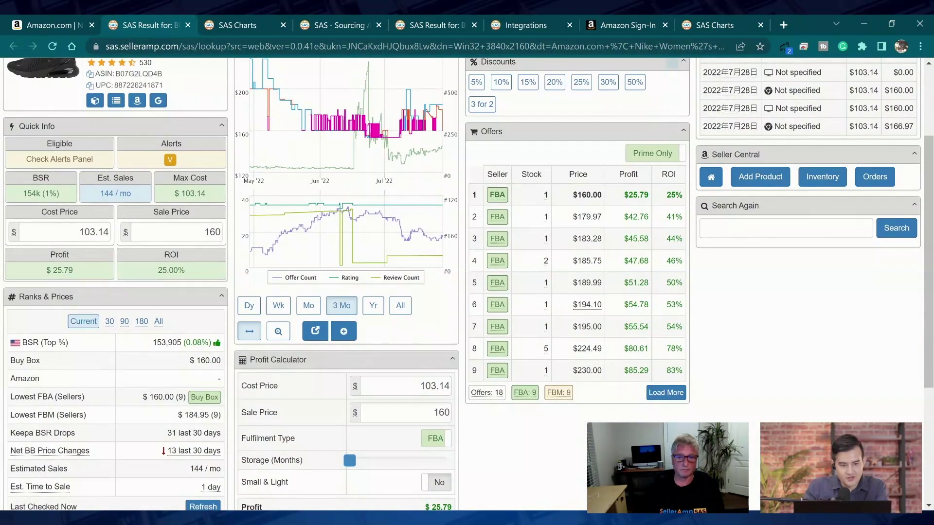
click(92, 232)
text(1.00)
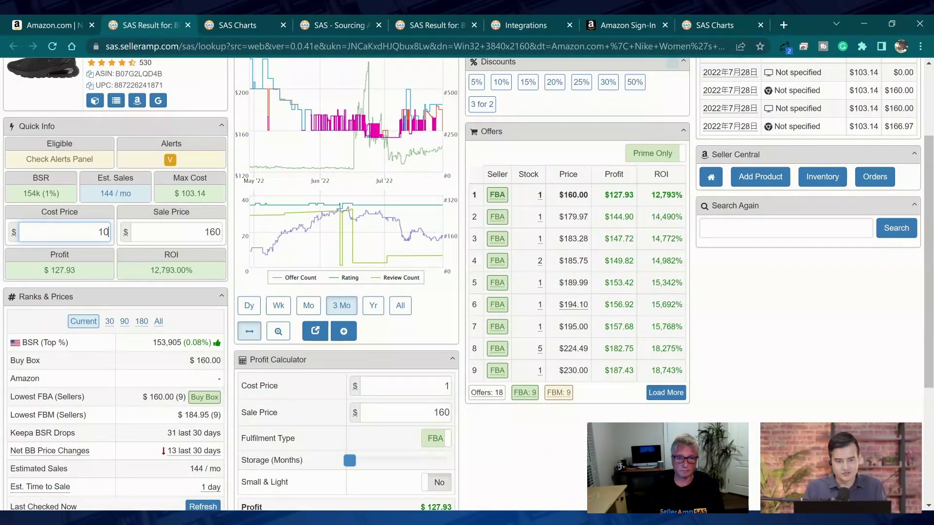
text(00)
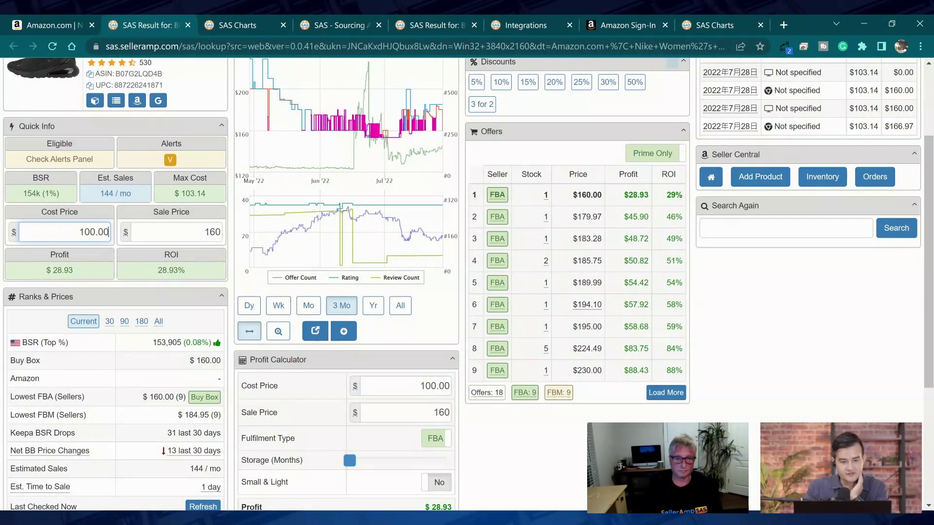
Review the Nike shoe's competing FBA offers and the total offer count, and load the remaining offers
key(Tab)
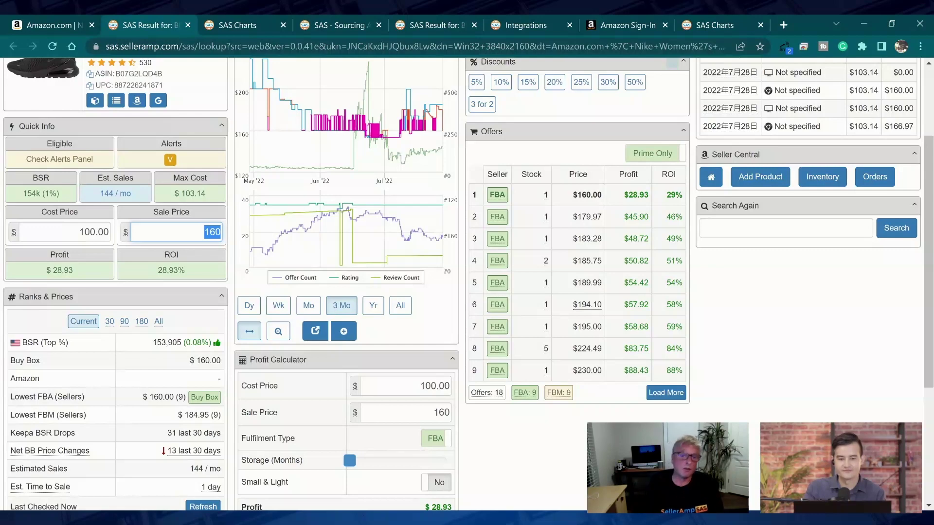
scroll(210, 238, down, 1)
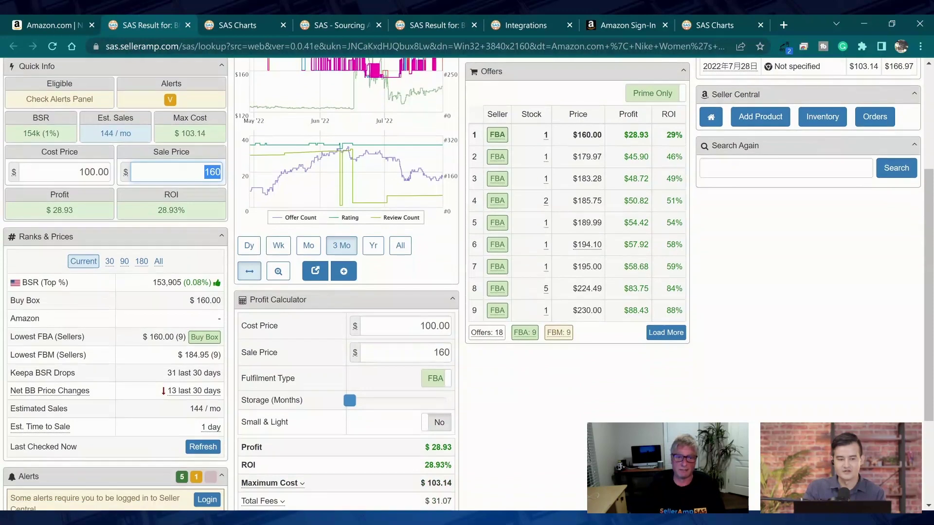
scroll(210, 238, up, 1)
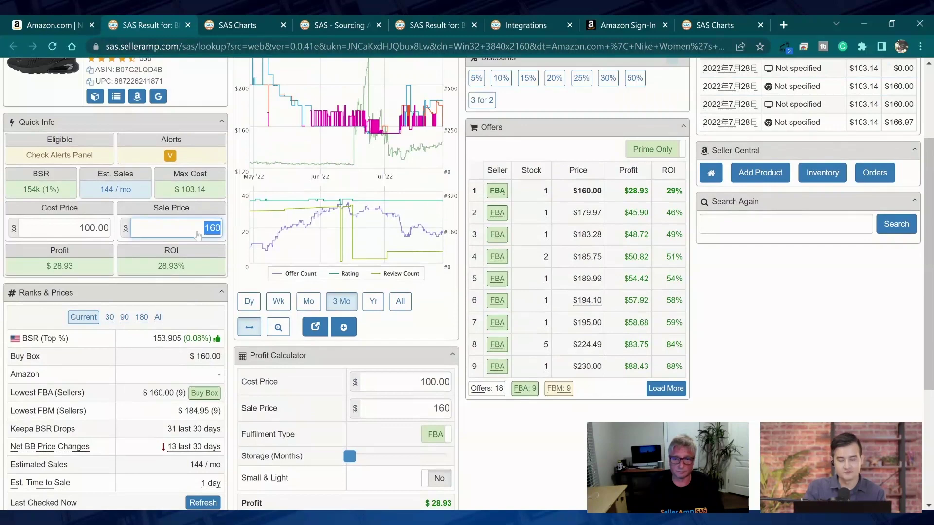
scroll(198, 236, up, 1)
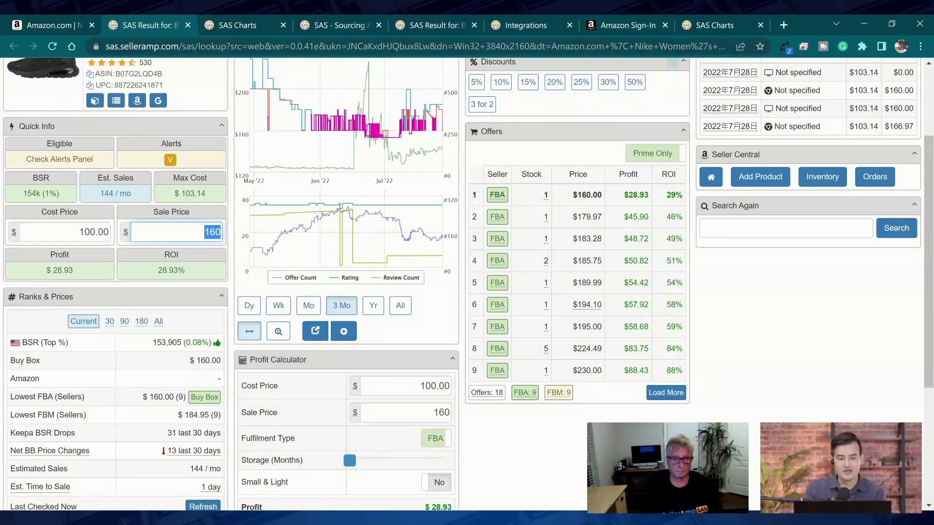
scroll(194, 387, down, 1)
scroll(194, 387, down, 1)
scroll(194, 388, up, 1)
mouse_move(476, 340)
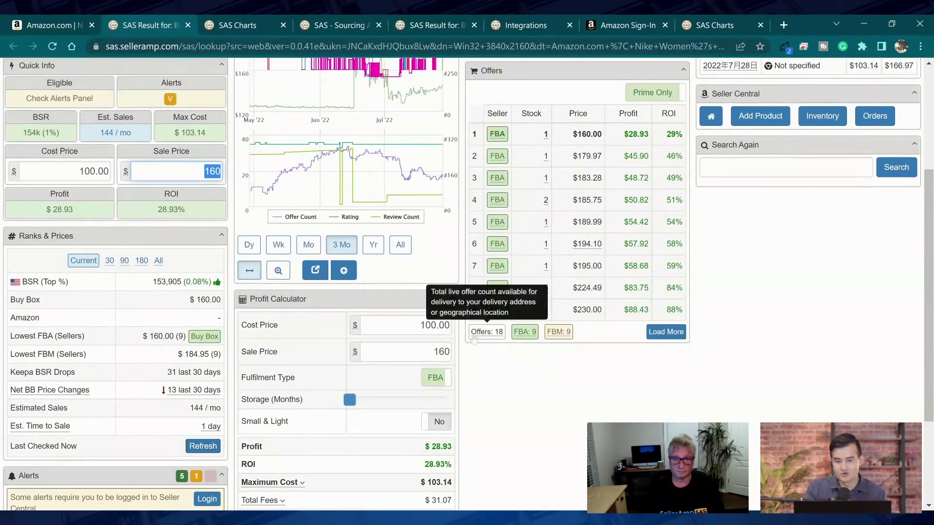
scroll(476, 339, up, 1)
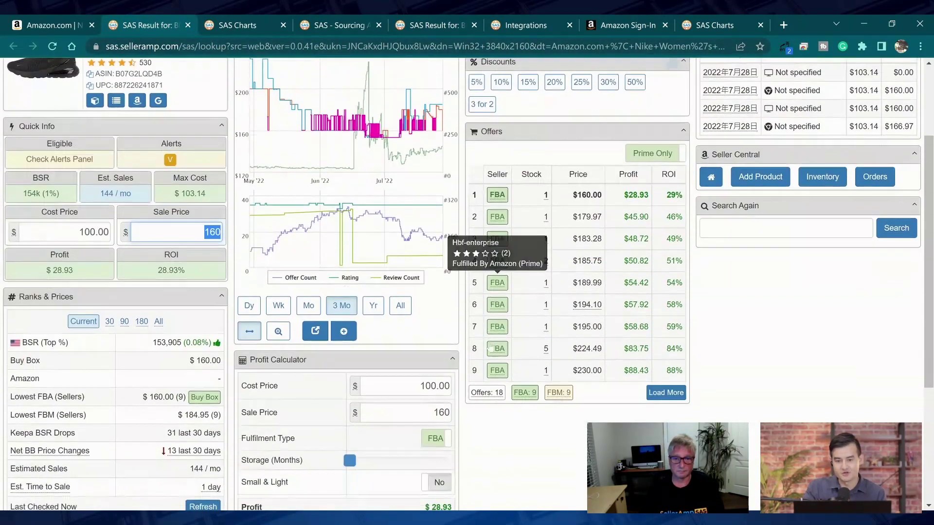
scroll(490, 349, down, 1)
mouse_move(503, 395)
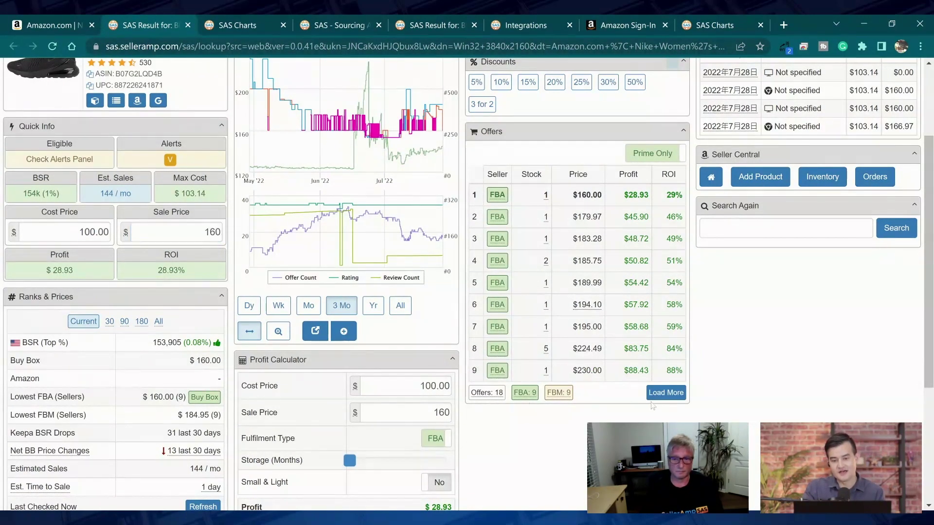
click(666, 394)
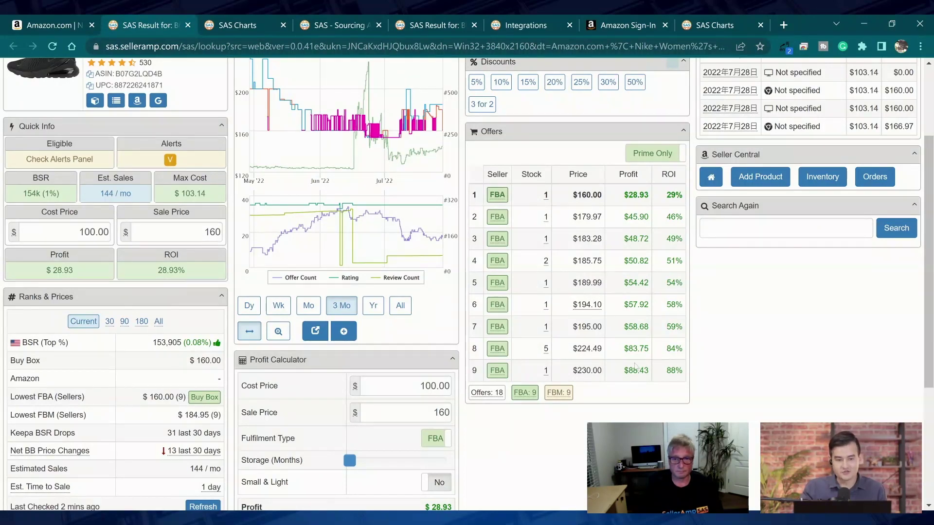
Expand the total fees breakdown in the Nike shoe's Profit Calculator
scroll(634, 366, up, 1)
scroll(634, 366, up, 3)
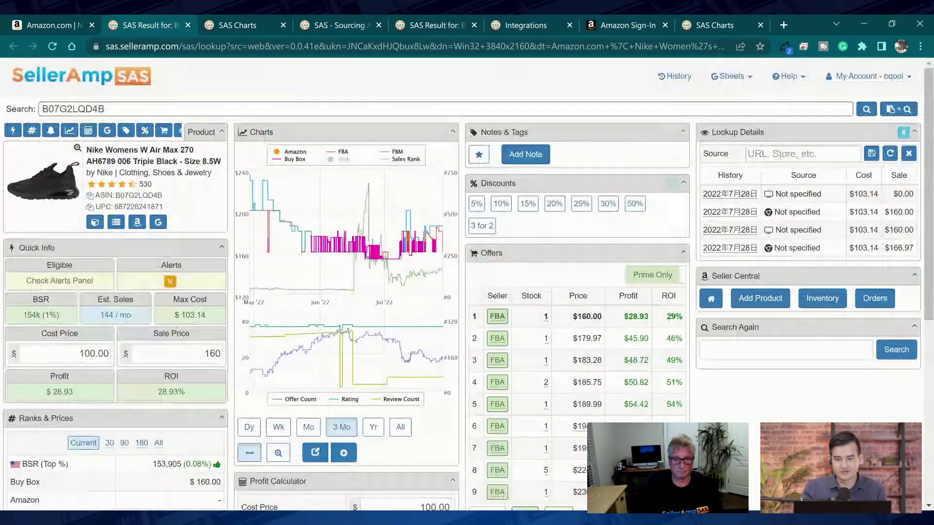
scroll(634, 365, down, 2)
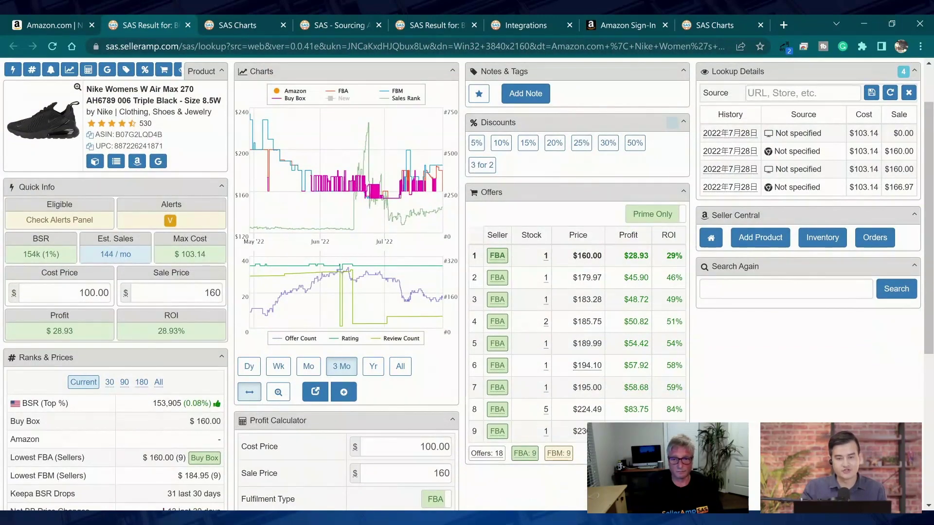
scroll(560, 376, down, 3)
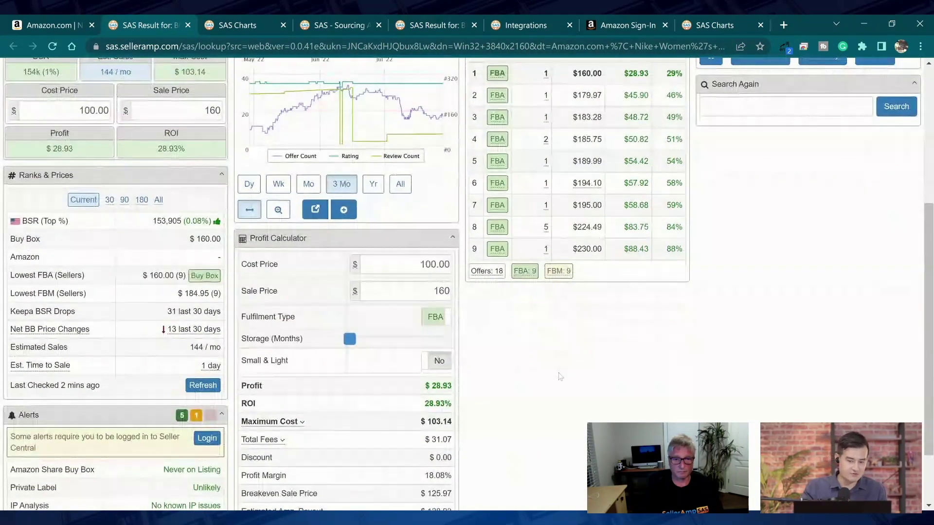
scroll(598, 349, down, 1)
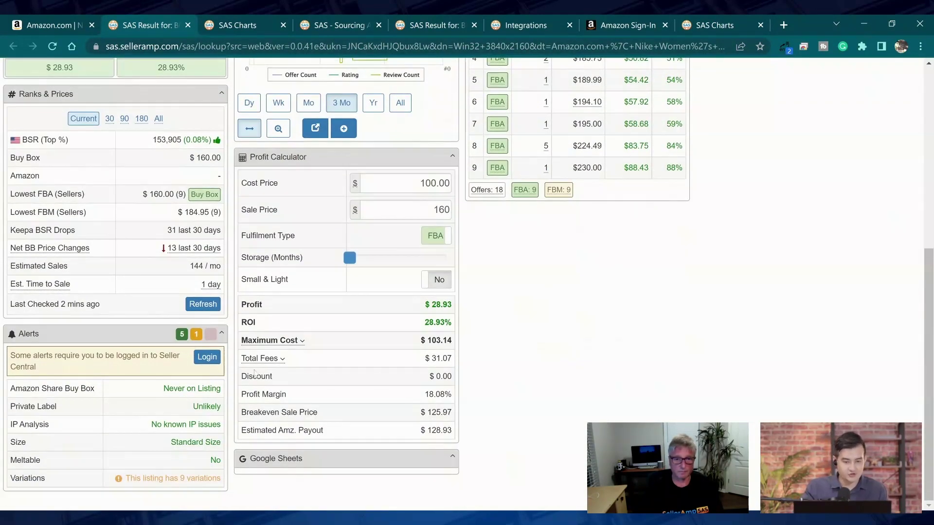
click(273, 358)
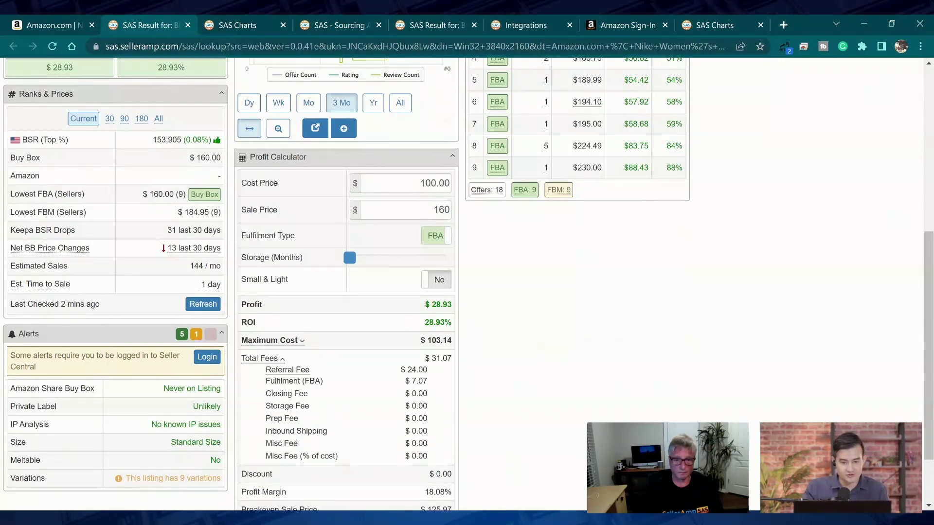
Increase the storage months in the Profit Calculator and check the fee breakdown, profit and ROI
scroll(426, 360, up, 4)
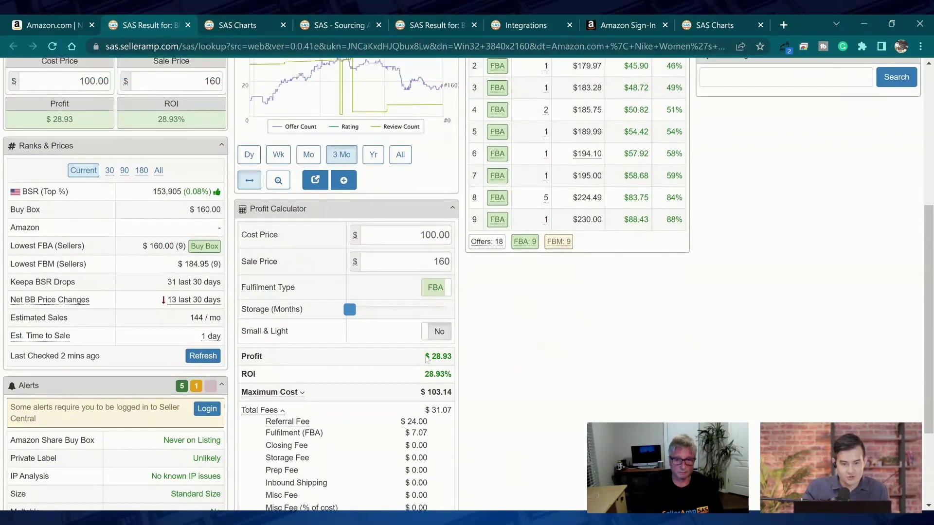
scroll(426, 360, up, 3)
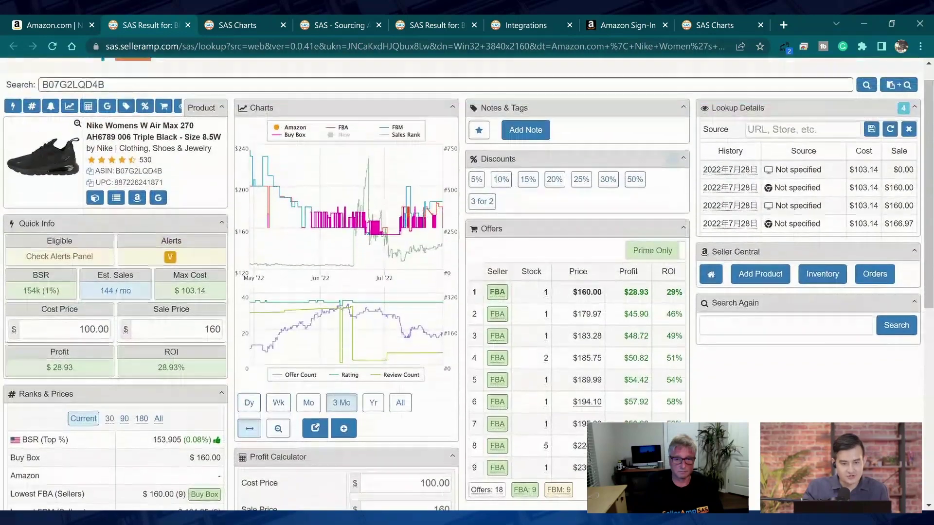
scroll(366, 360, down, 7)
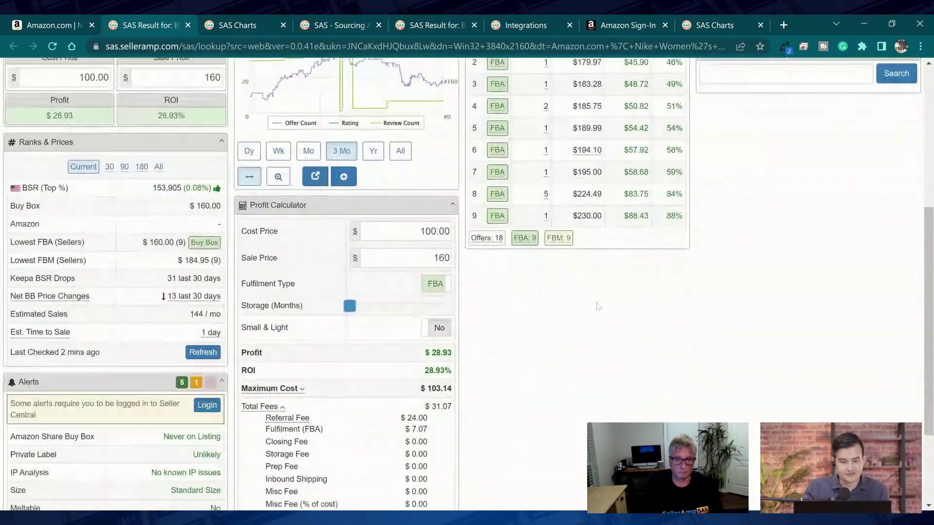
scroll(366, 361, up, 7)
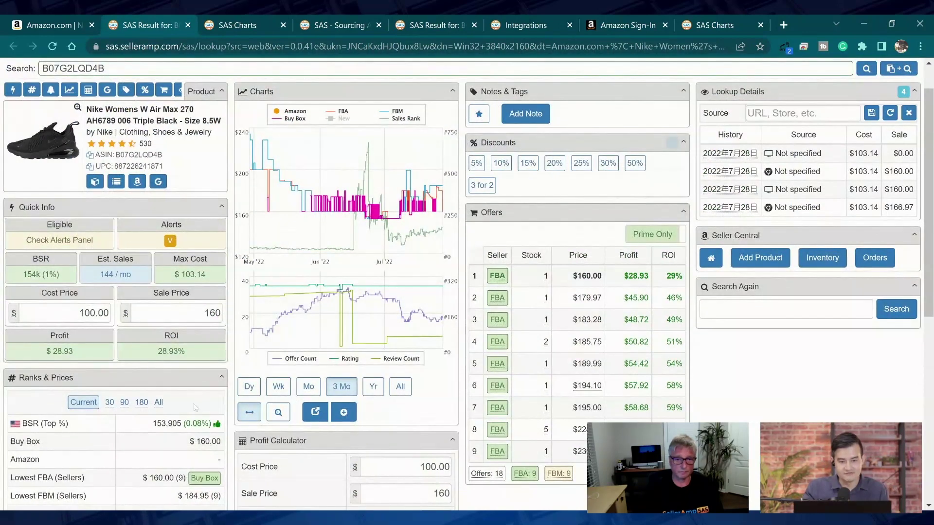
scroll(194, 407, down, 5)
drag(349, 298, 373, 299)
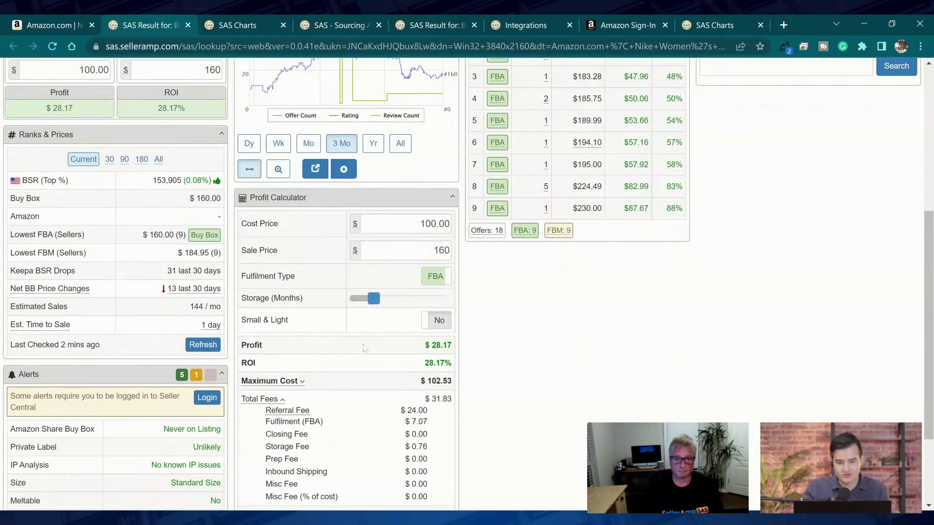
scroll(360, 324, down, 1)
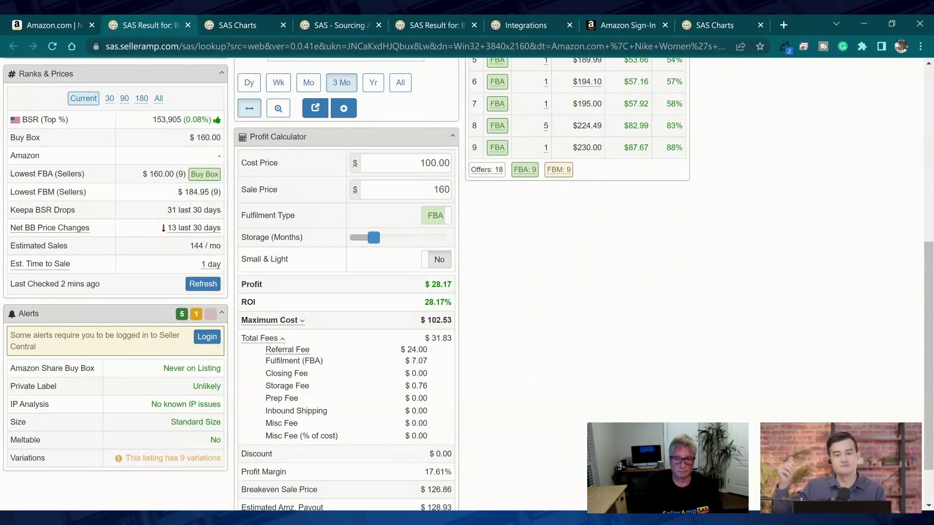
Open the Nike shoe's price and sales rank chart in its own page and view its three-month history
scroll(621, 360, up, 3)
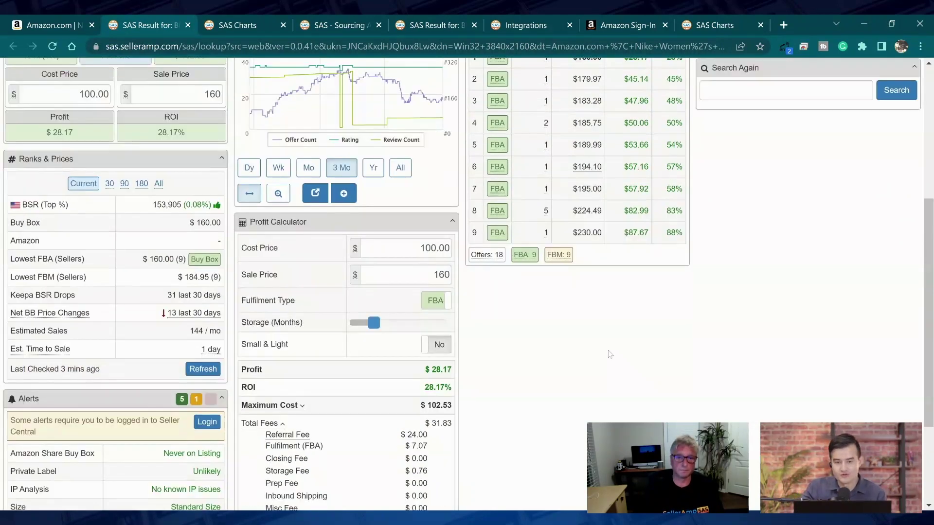
scroll(621, 360, up, 1)
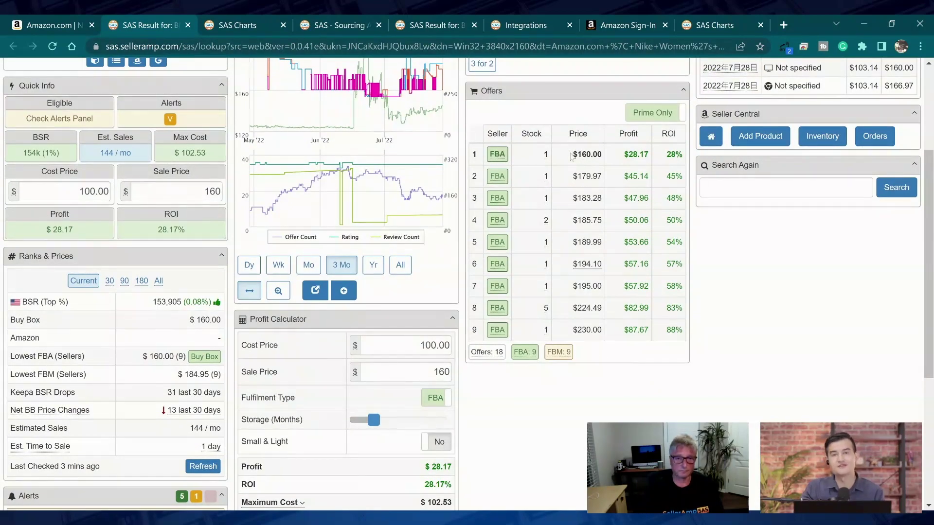
scroll(572, 155, up, 2)
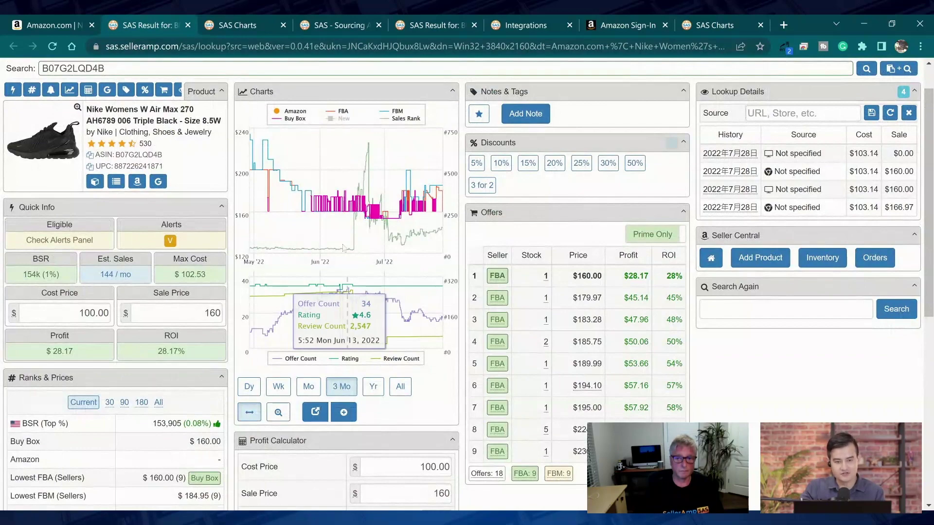
click(316, 412)
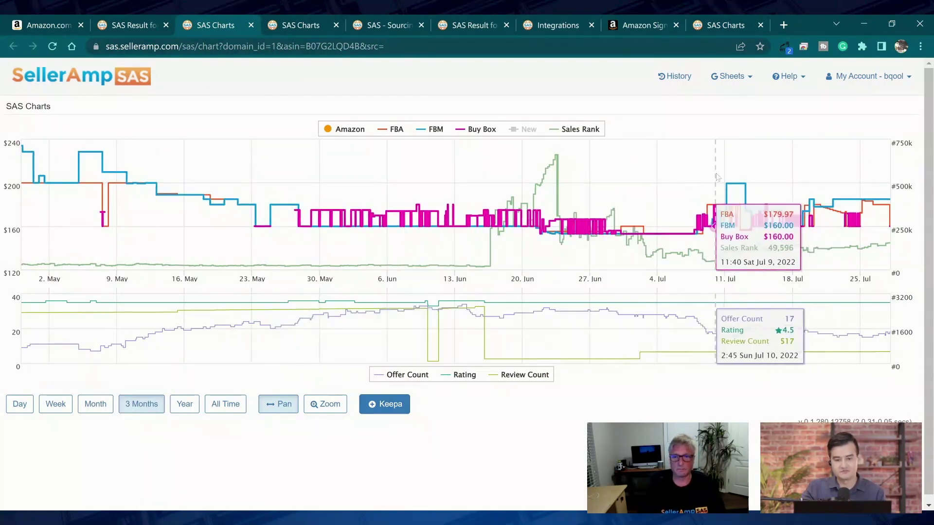
click(141, 412)
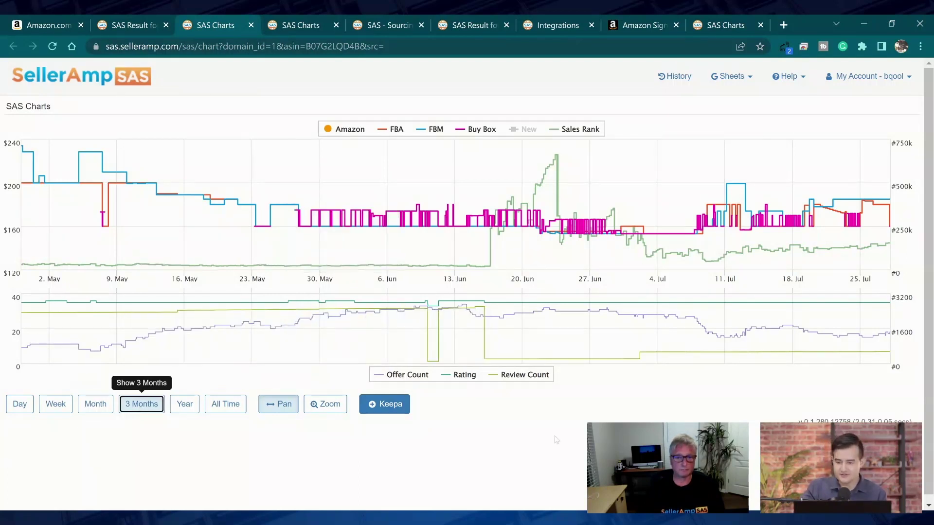
scroll(550, 440, down, 1)
scroll(539, 444, up, 1)
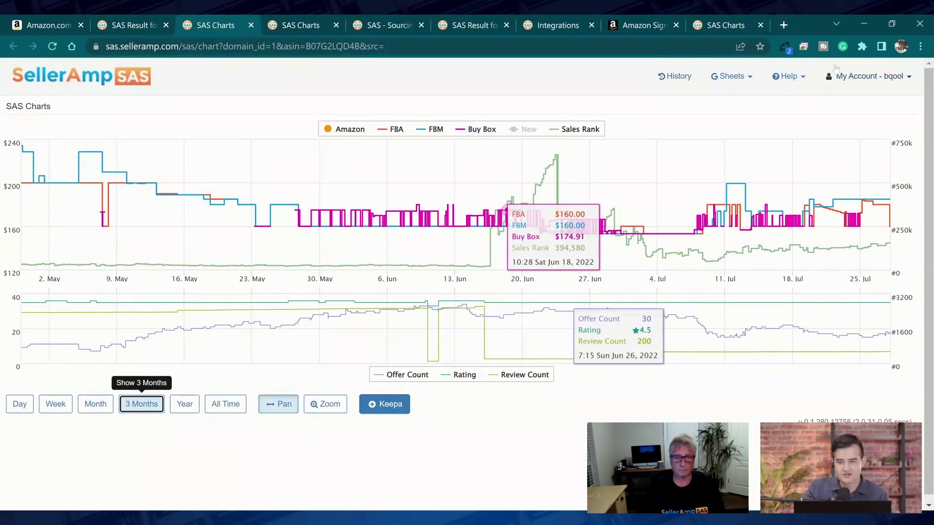
Return to the Nike shoe's lookup result and review its charts, alerts, profit breakdown and offers
click(152, 22)
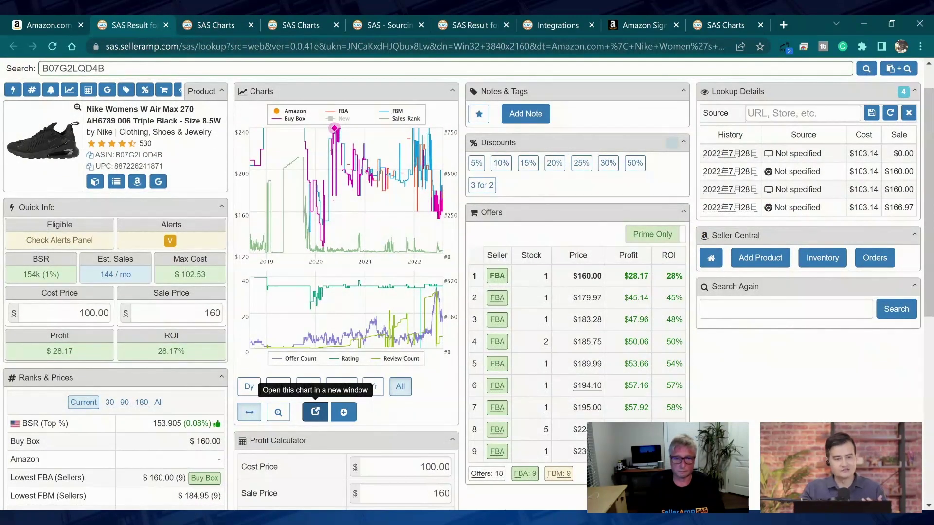
scroll(505, 479, up, 2)
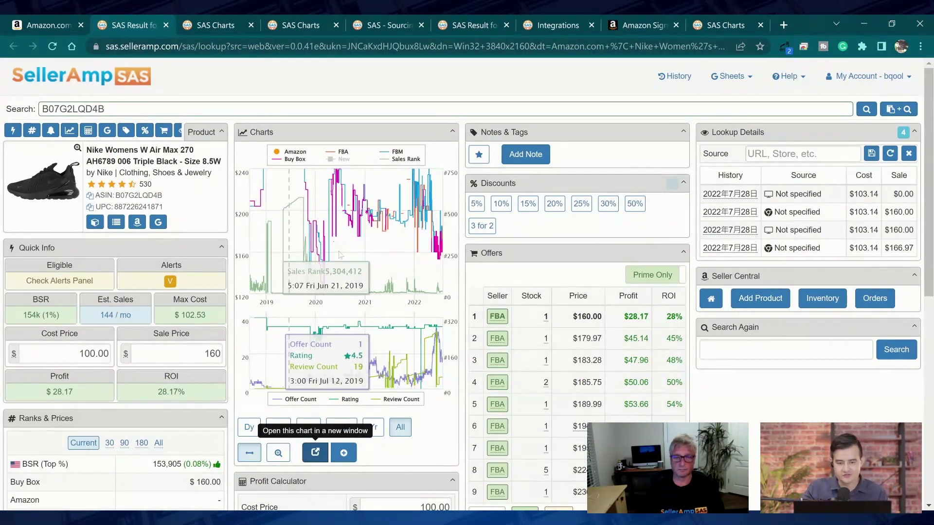
scroll(273, 442, down, 8)
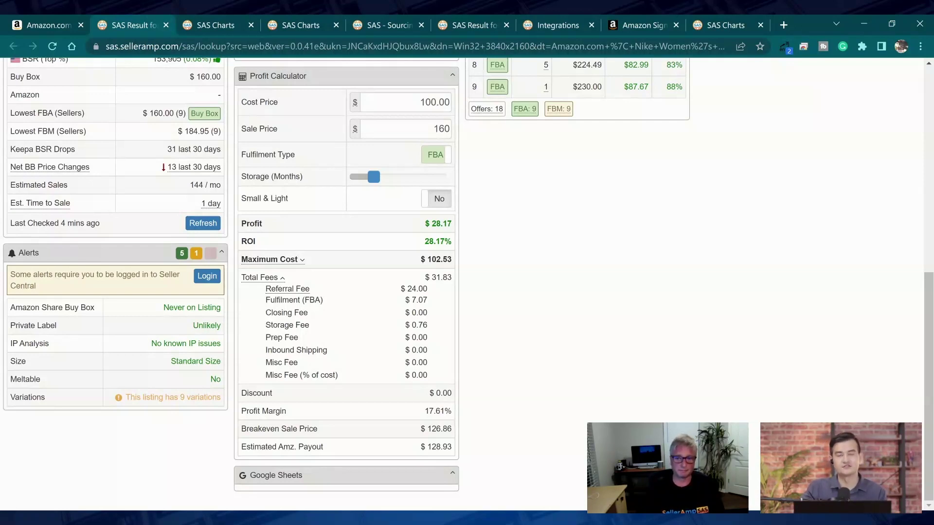
scroll(574, 376, up, 5)
scroll(573, 376, up, 3)
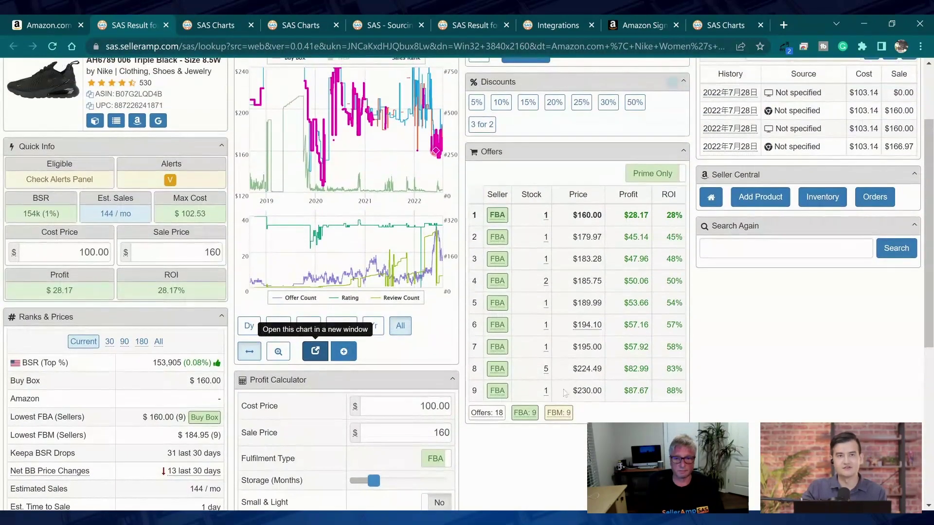